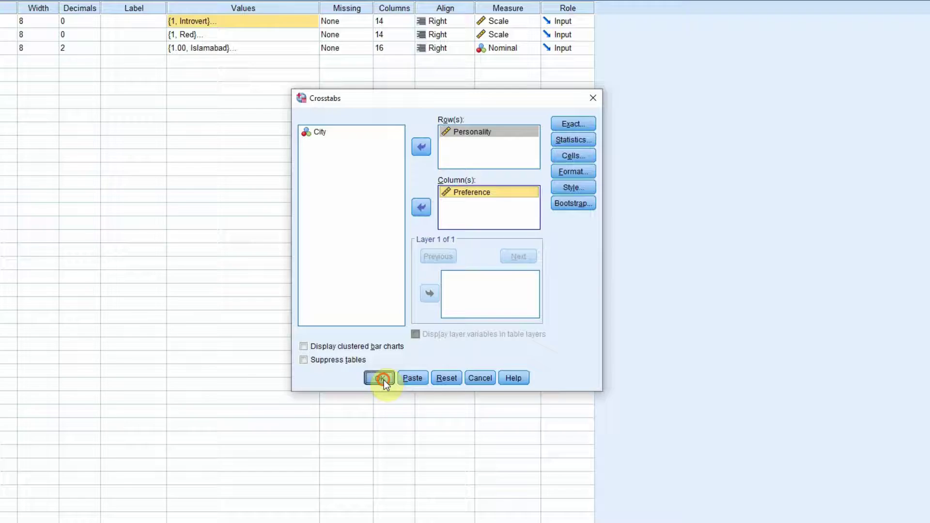
Run the Personality × Preference crosstab and select the count table covering all 150 cases.
{"action": "left_click", "coordinate": [276, 488]}
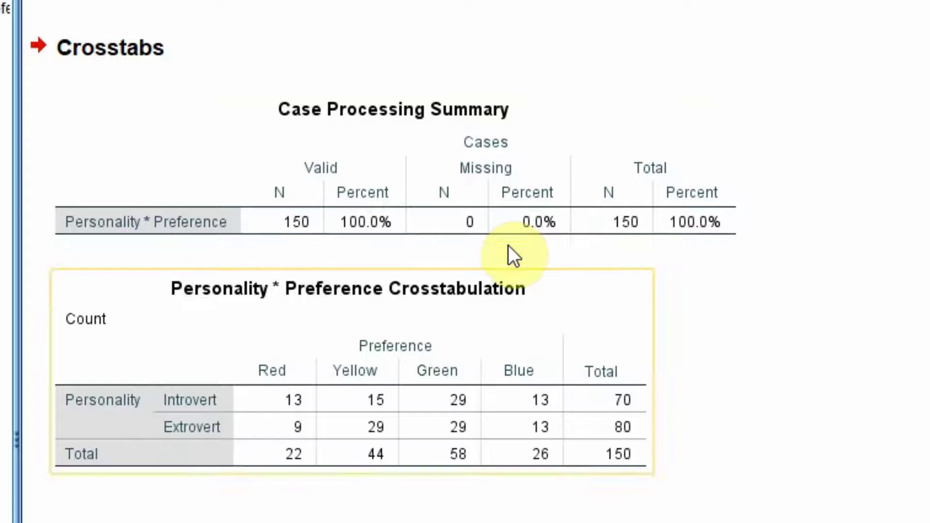
{"action": "left_click", "coordinate": [353, 296]}
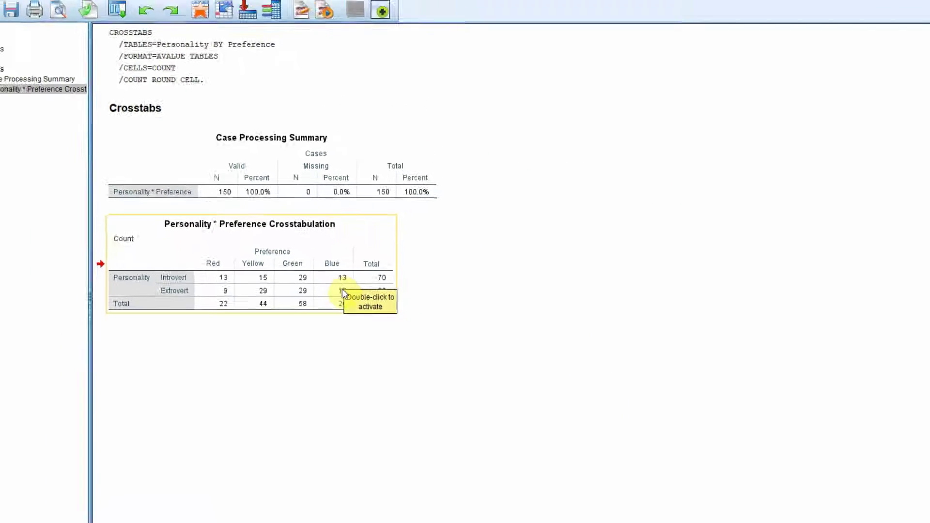
Rerun the crosstab with City as a layer, splitting counts into Islamabad (69) and Lahore (81).
{"action": "left_click", "coordinate": [371, 324]}
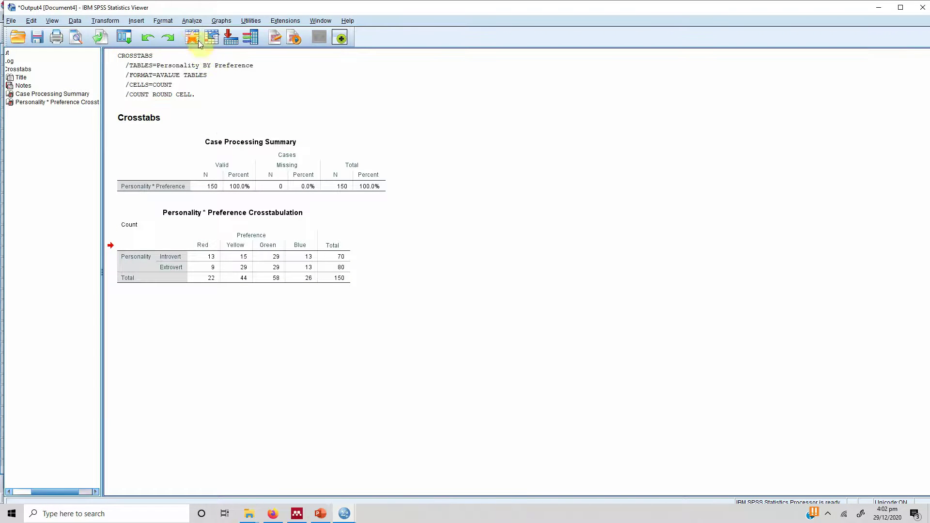
{"action": "left_click", "coordinate": [191, 20]}
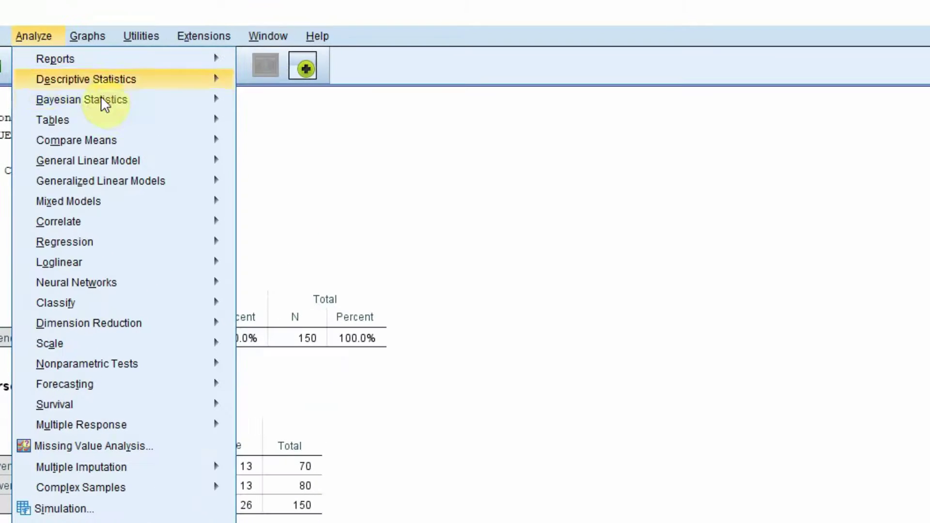
{"action": "mouse_move", "coordinate": [203, 62]}
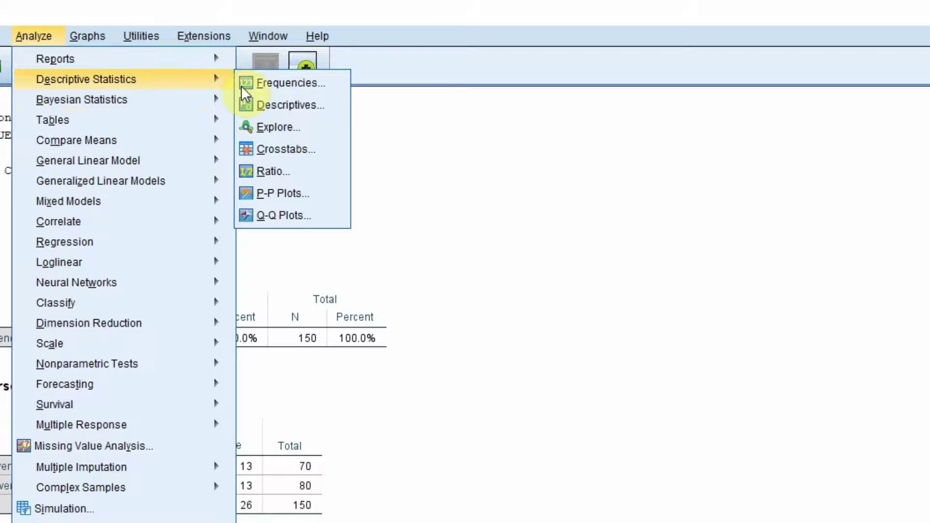
{"action": "left_click", "coordinate": [254, 148]}
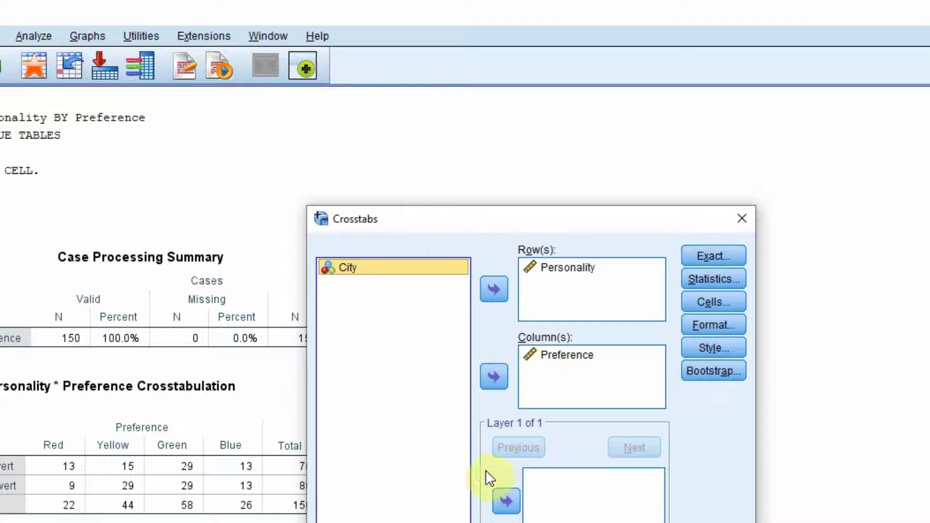
{"action": "left_click", "coordinate": [503, 494]}
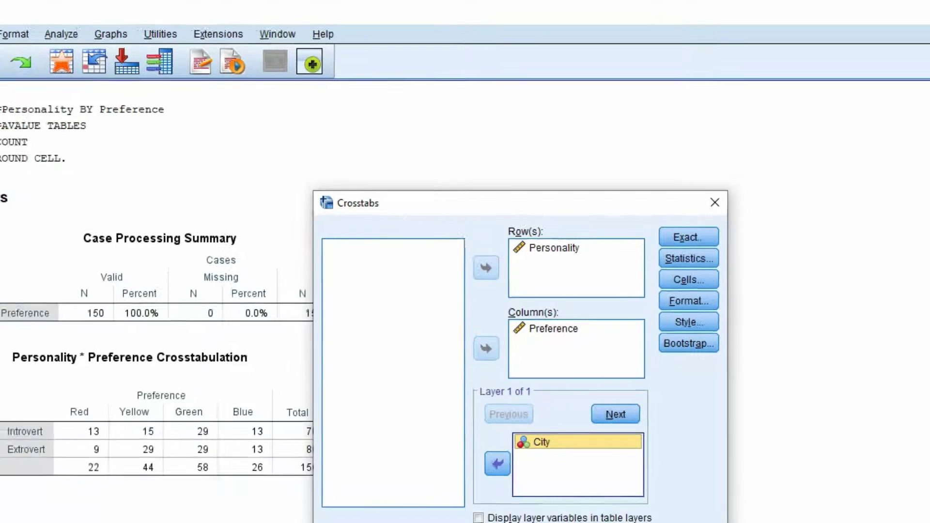
{"action": "left_click", "coordinate": [414, 341]}
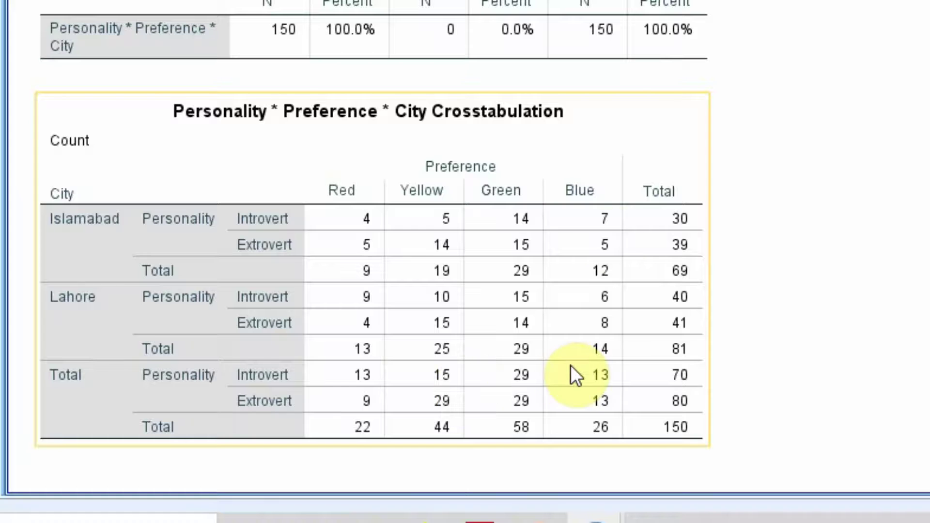
{"action": "left_click", "coordinate": [363, 100]}
{"action": "left_click", "coordinate": [323, 285]}
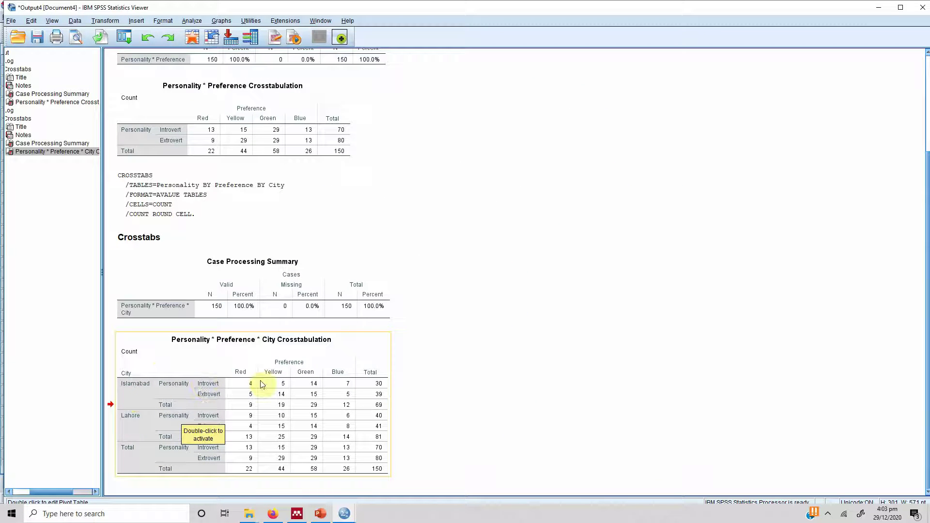
{"action": "left_click", "coordinate": [475, 268]}
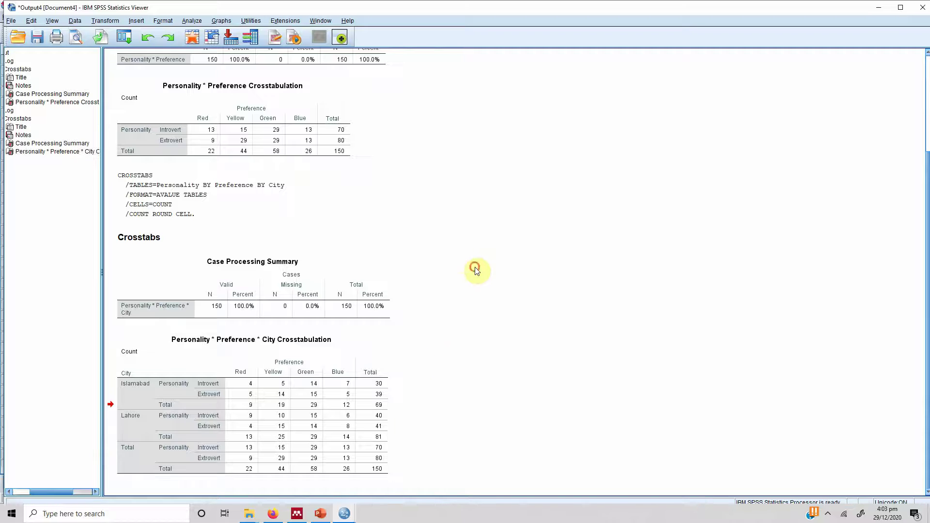
{"action": "left_click", "coordinate": [446, 343]}
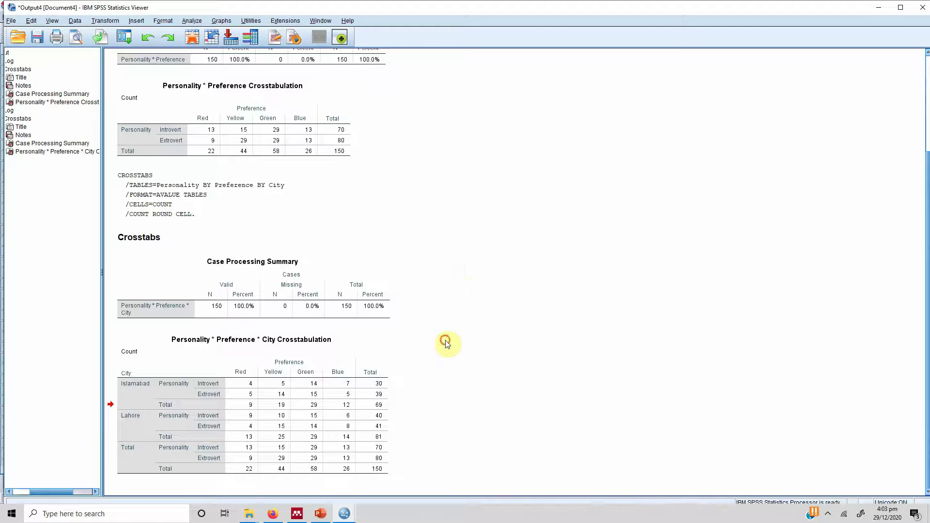
Open Reporting Chi-Square.docx from the Crosstab and Chi-Square Test - SPSS folder, then return to SPSS.
{"action": "left_click", "coordinate": [258, 515]}
{"action": "left_click", "coordinate": [283, 492]}
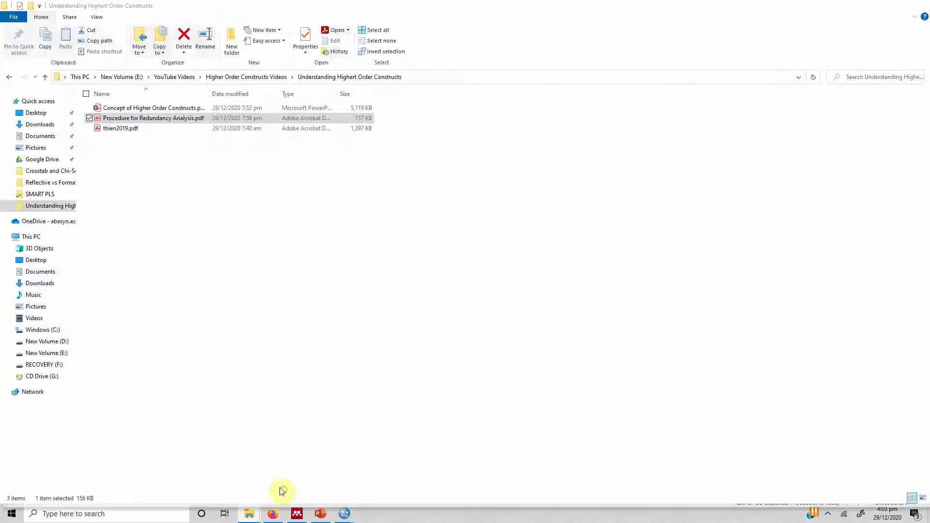
{"action": "left_click", "coordinate": [43, 171]}
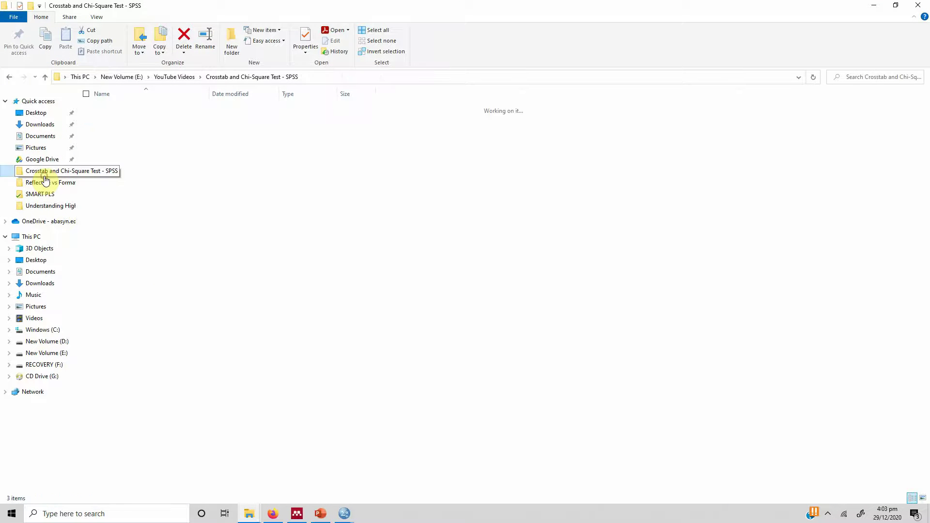
{"action": "double_click", "coordinate": [135, 129]}
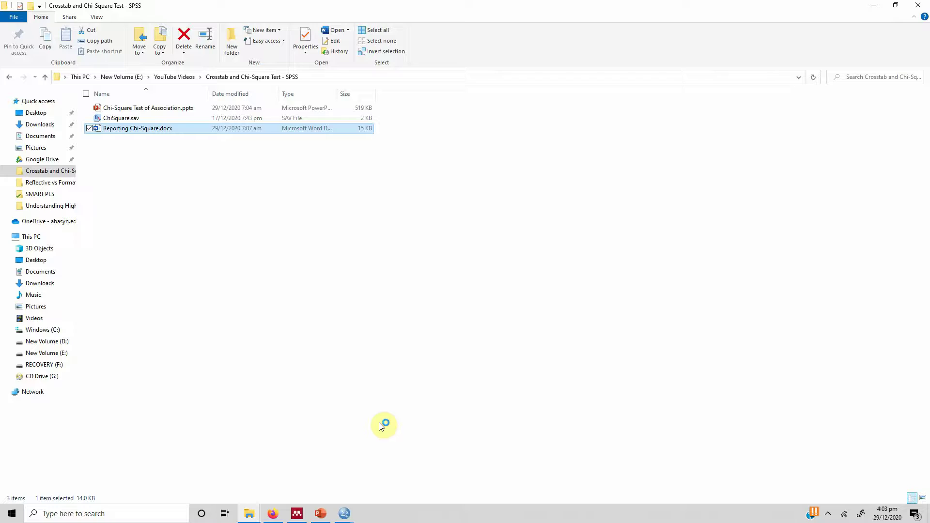
{"action": "mouse_move", "coordinate": [345, 518]}
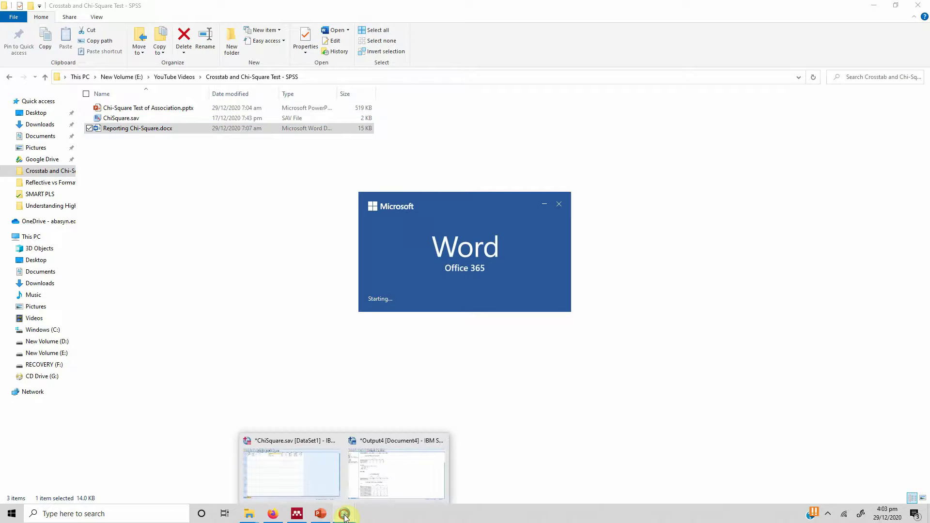
{"action": "left_click", "coordinate": [381, 479]}
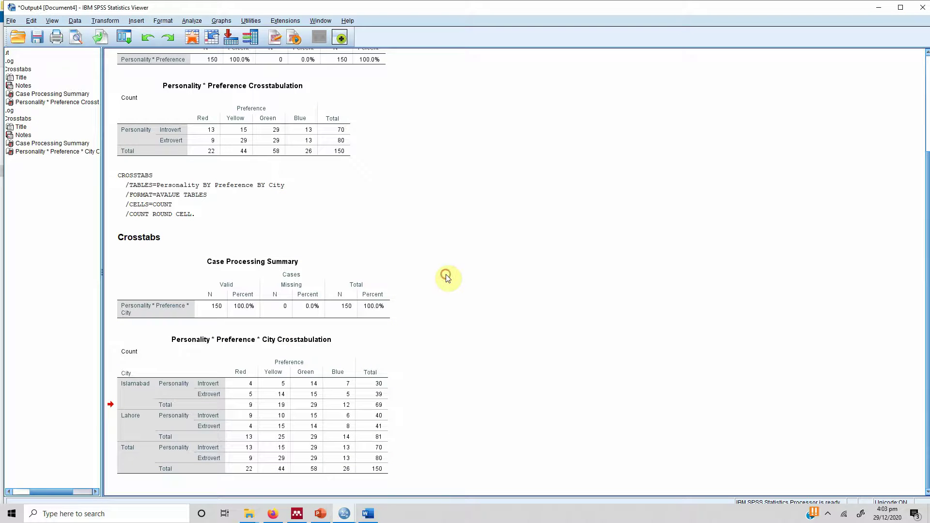
Select and delete all crosstab results, leaving an empty Output document.
{"action": "key", "text": "ctrl+a"}
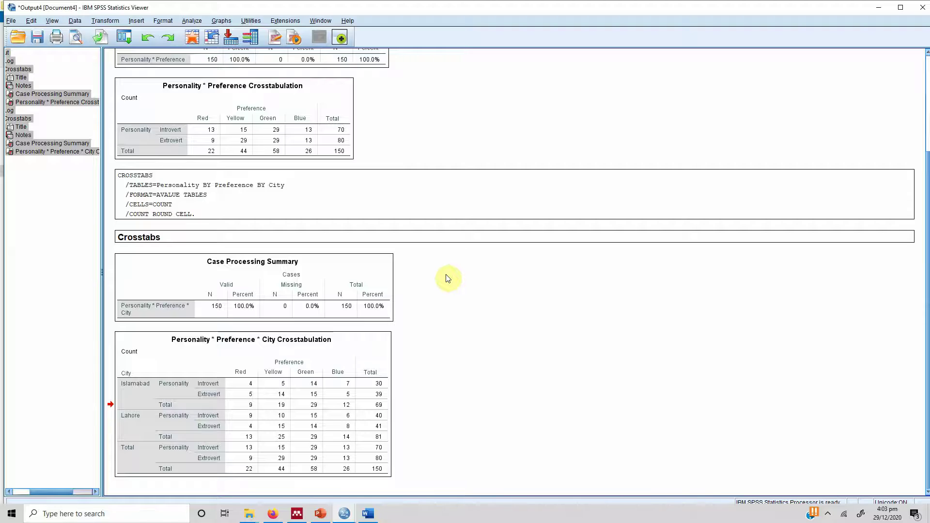
{"action": "key", "text": "Delete"}
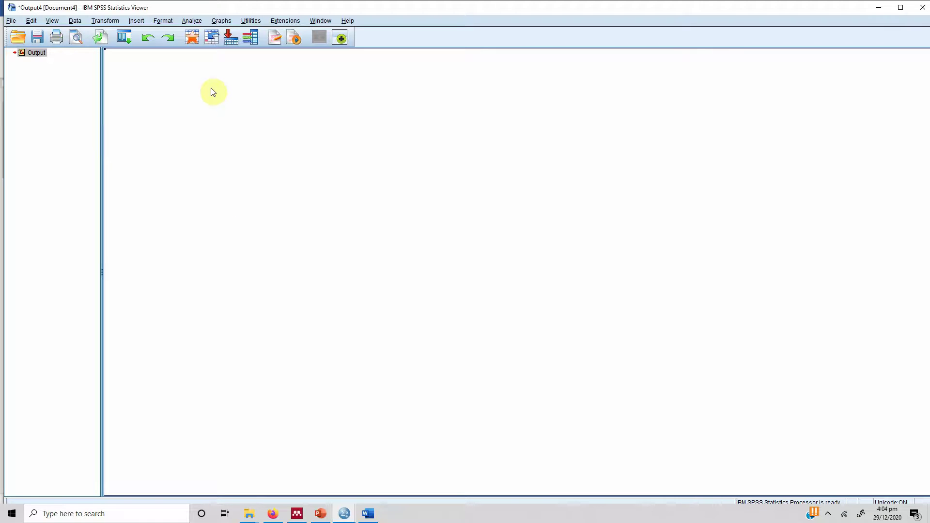
Reopen the Crosstabs setup and take City out of the layer box.
{"action": "left_click", "coordinate": [197, 23]}
{"action": "mouse_move", "coordinate": [269, 44]}
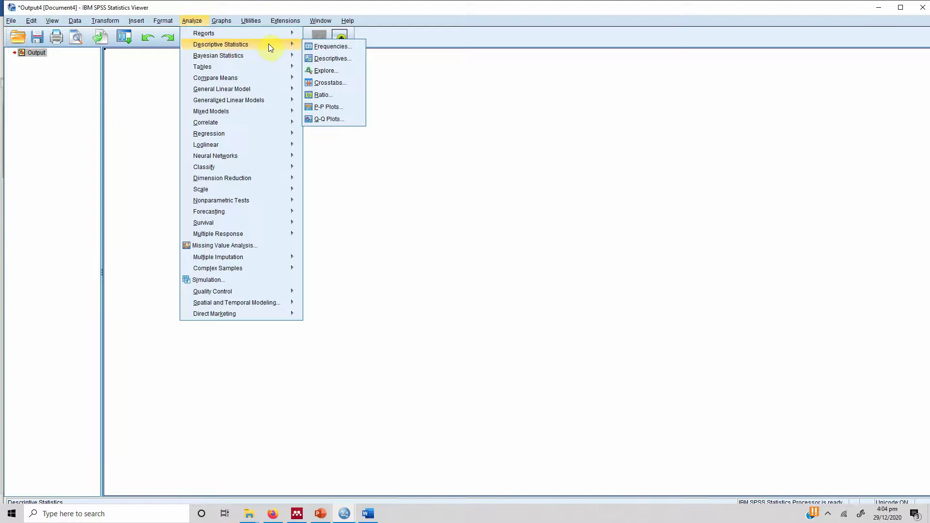
{"action": "left_click", "coordinate": [323, 84]}
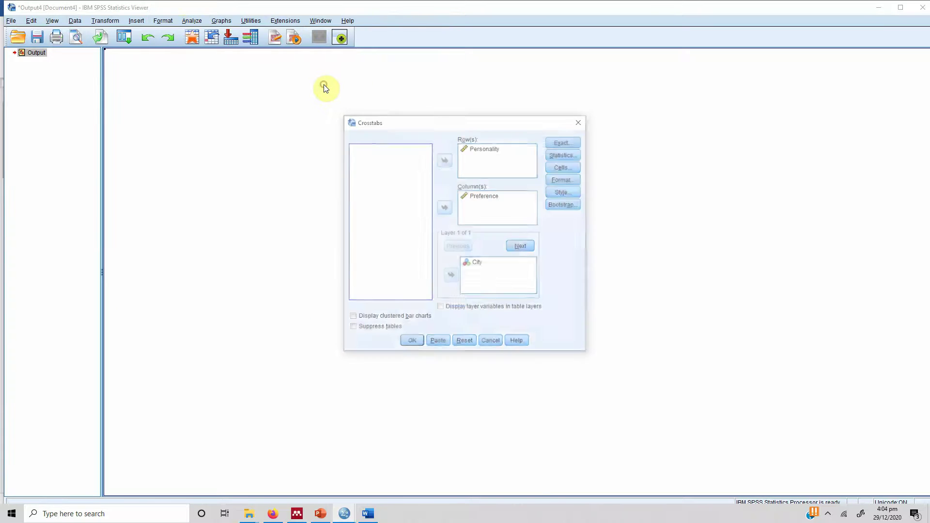
{"action": "left_click", "coordinate": [476, 265]}
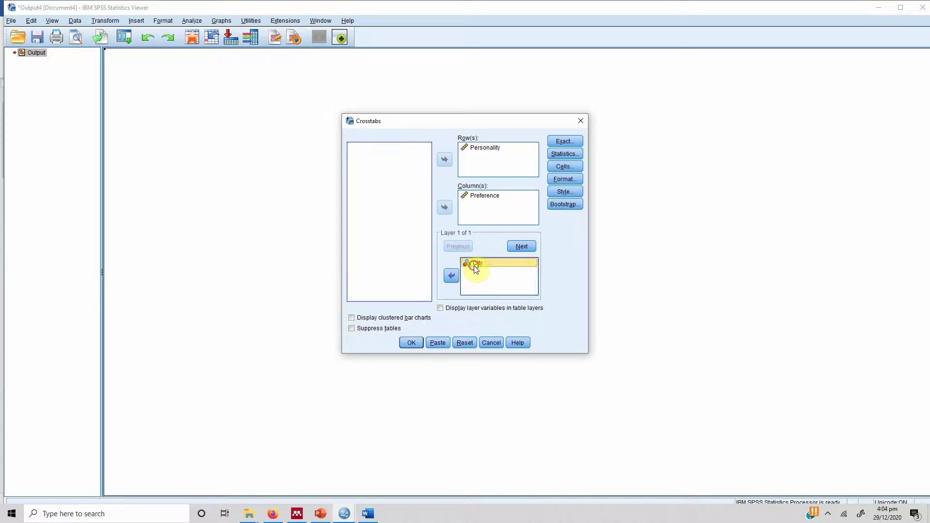
{"action": "left_click", "coordinate": [451, 275]}
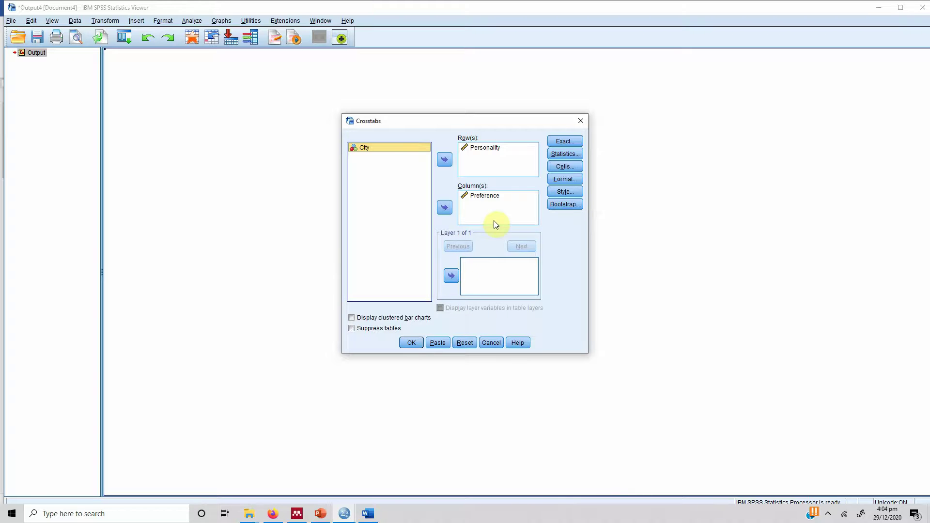
Run the crosstab with the chi-square test, review the Chi-Square Tests table, then bring up the Word report.
{"action": "left_click", "coordinate": [562, 154]}
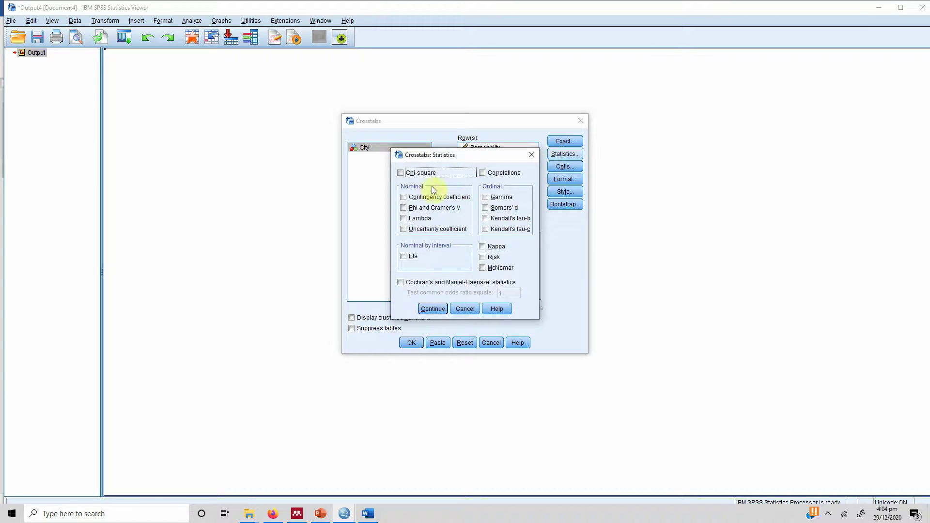
{"action": "left_click", "coordinate": [431, 309]}
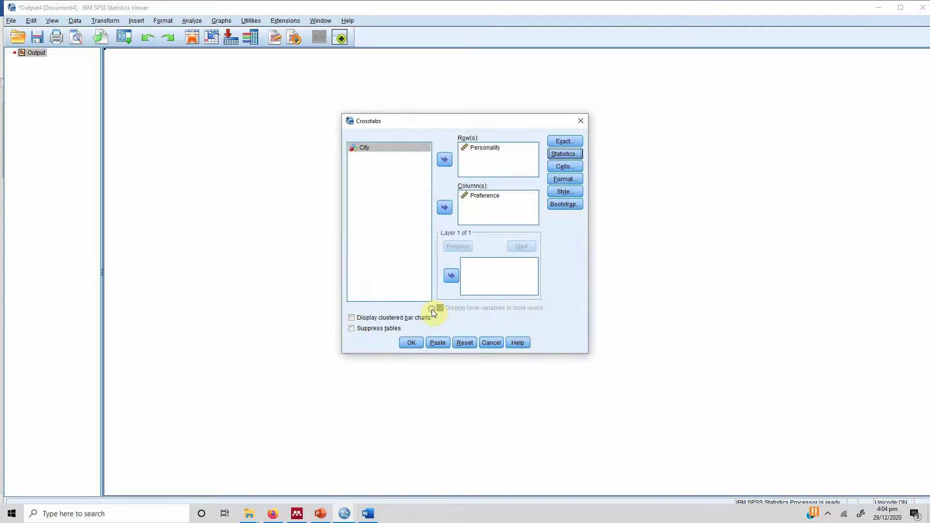
{"action": "left_click", "coordinate": [413, 344]}
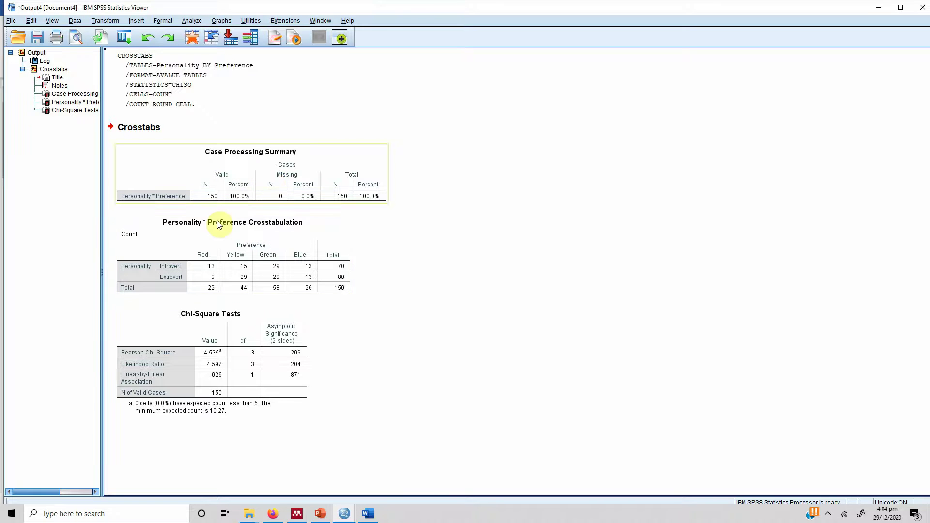
{"action": "left_click", "coordinate": [250, 326]}
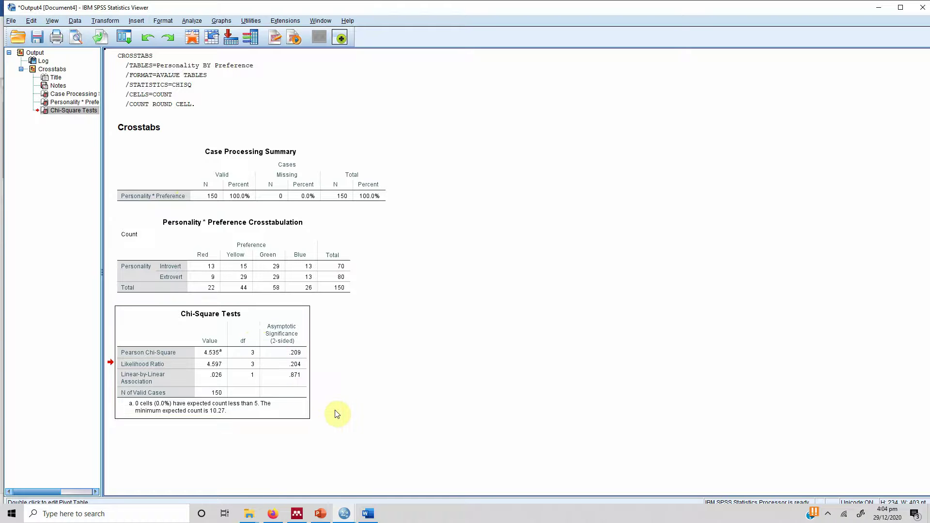
{"action": "left_click", "coordinate": [371, 517]}
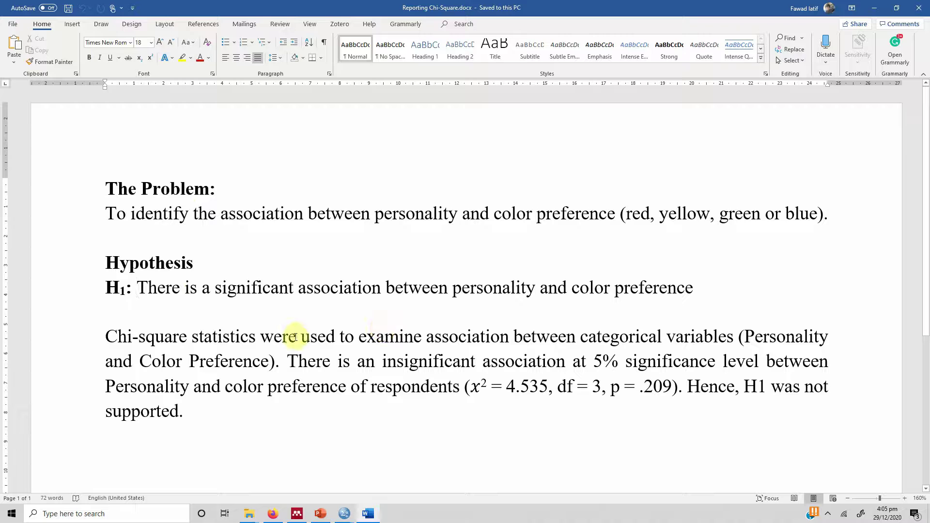
Review the Chi-square paragraph and its reported result χ² = 4.535, df = 3, p = .209.
{"action": "left_click", "coordinate": [107, 335]}
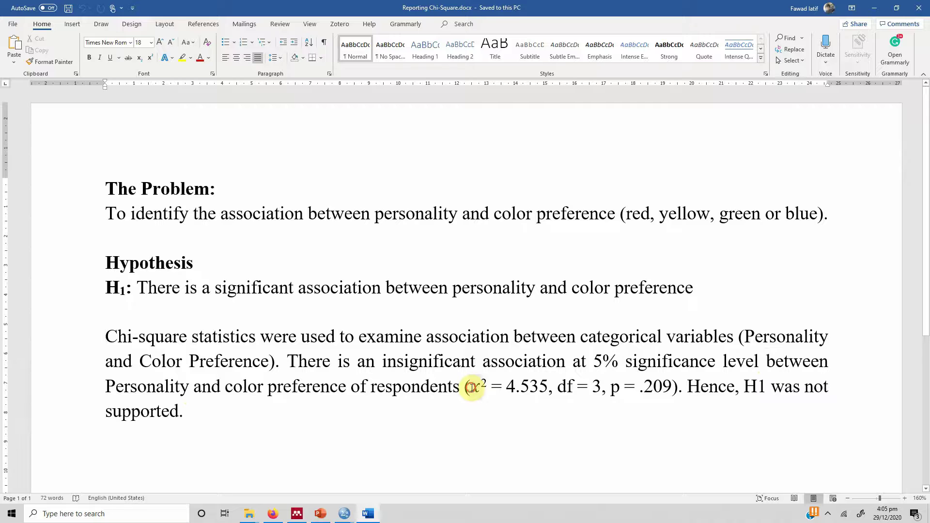
{"action": "left_click", "coordinate": [473, 387]}
{"action": "left_click", "coordinate": [515, 388]}
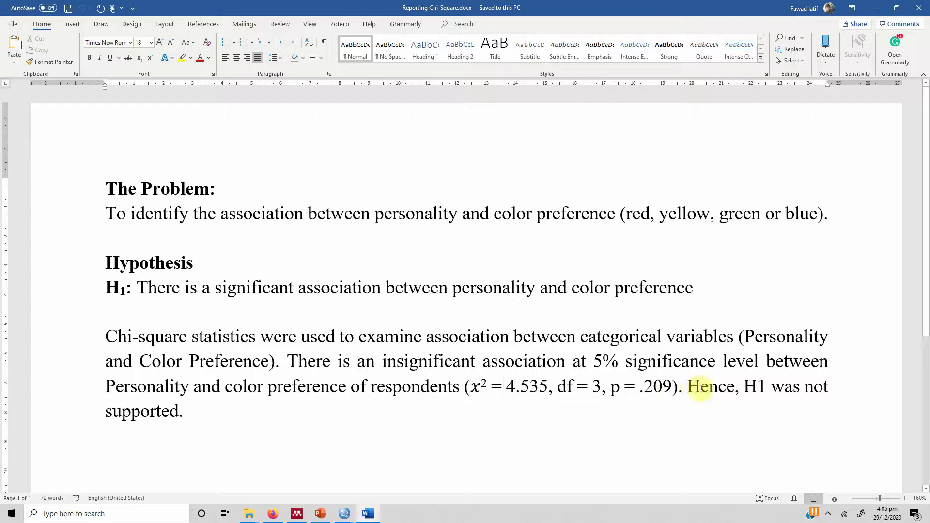
{"action": "left_click", "coordinate": [187, 410]}
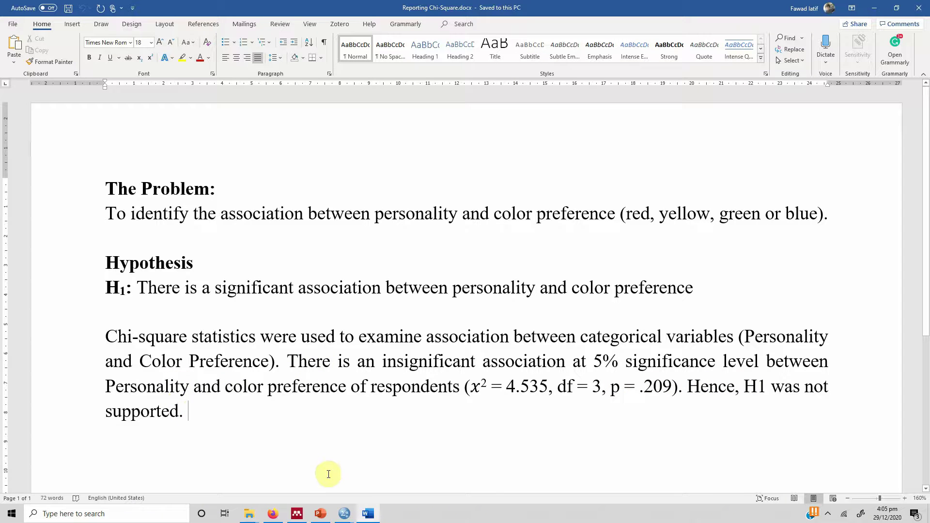
Back in SPSS, rerun the crosstab layered by City for separate Islamabad and Lahore chi-square tests.
{"action": "mouse_move", "coordinate": [345, 513]}
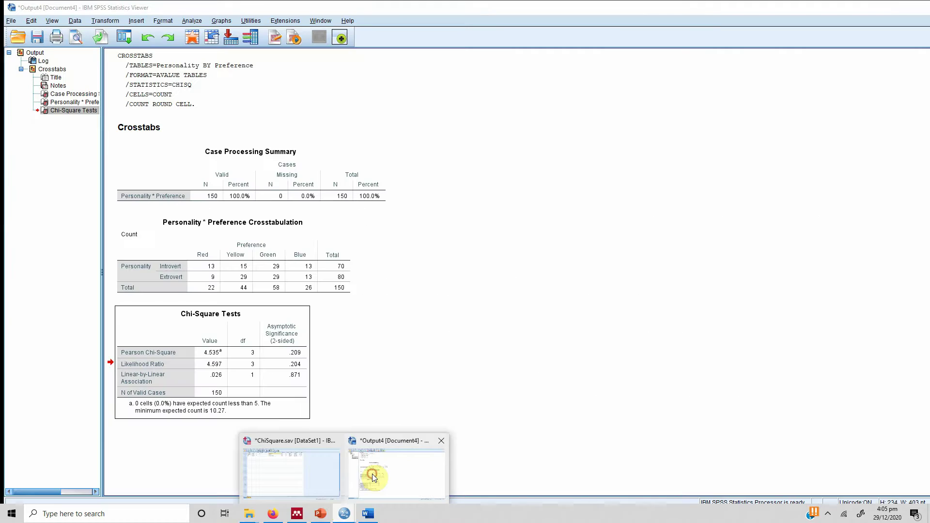
{"action": "left_click", "coordinate": [372, 474]}
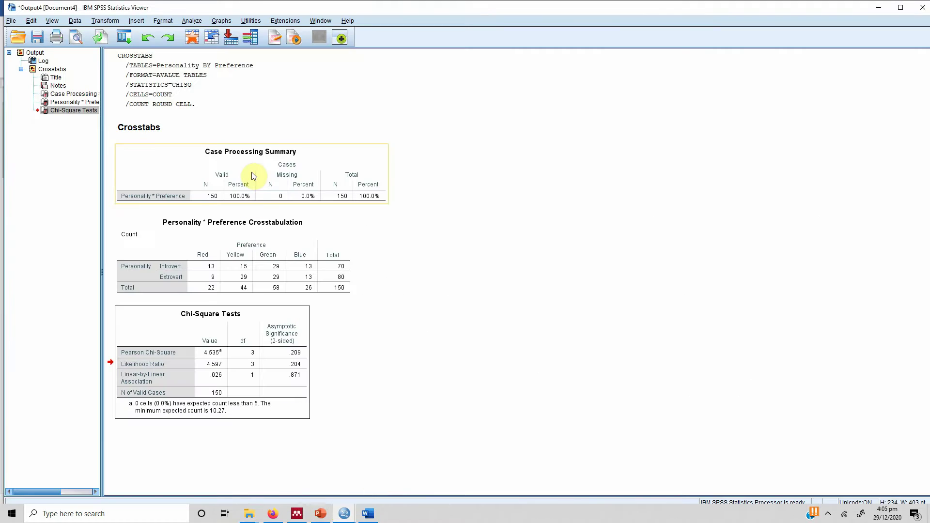
{"action": "left_click", "coordinate": [191, 21]}
{"action": "mouse_move", "coordinate": [270, 47]}
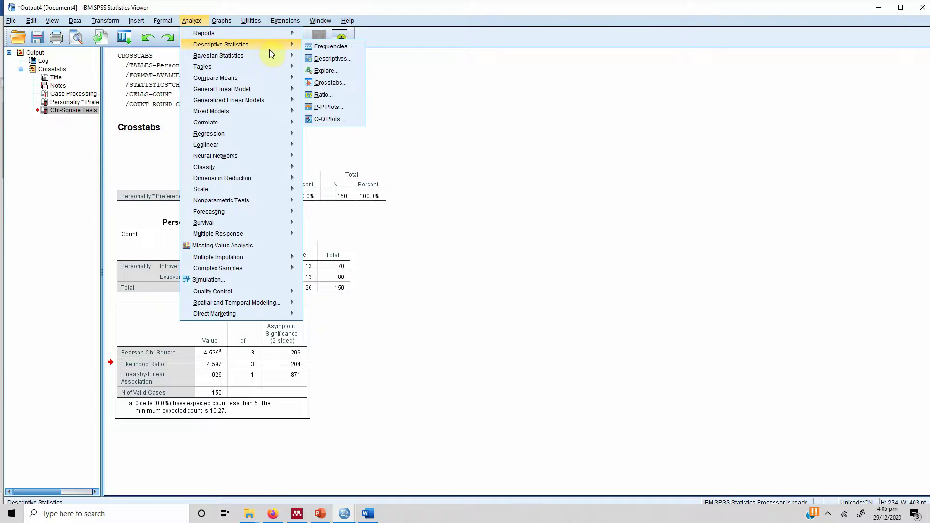
{"action": "left_click", "coordinate": [320, 83]}
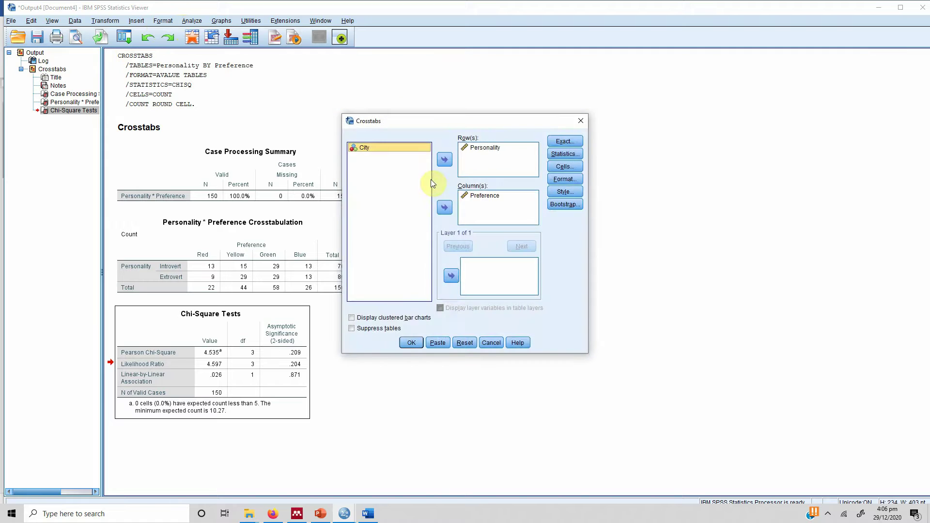
{"action": "left_click", "coordinate": [451, 276]}
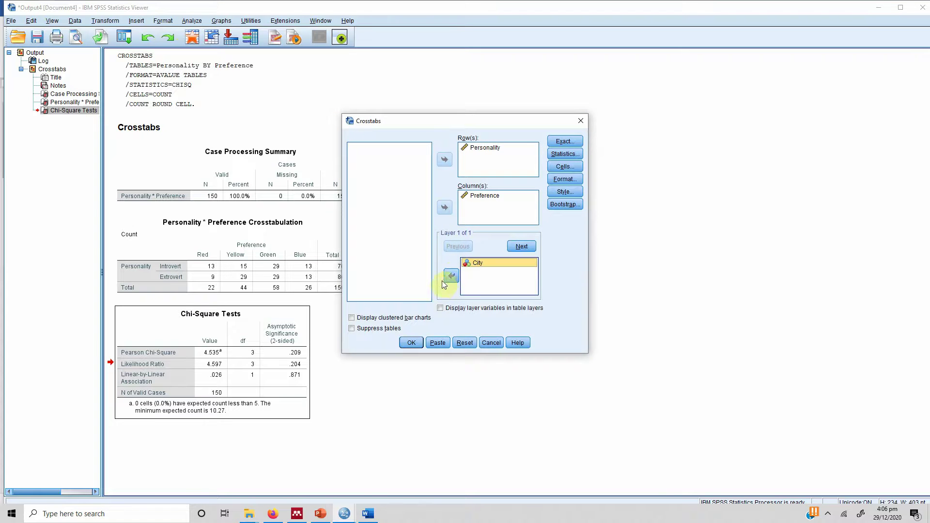
{"action": "left_click", "coordinate": [412, 343]}
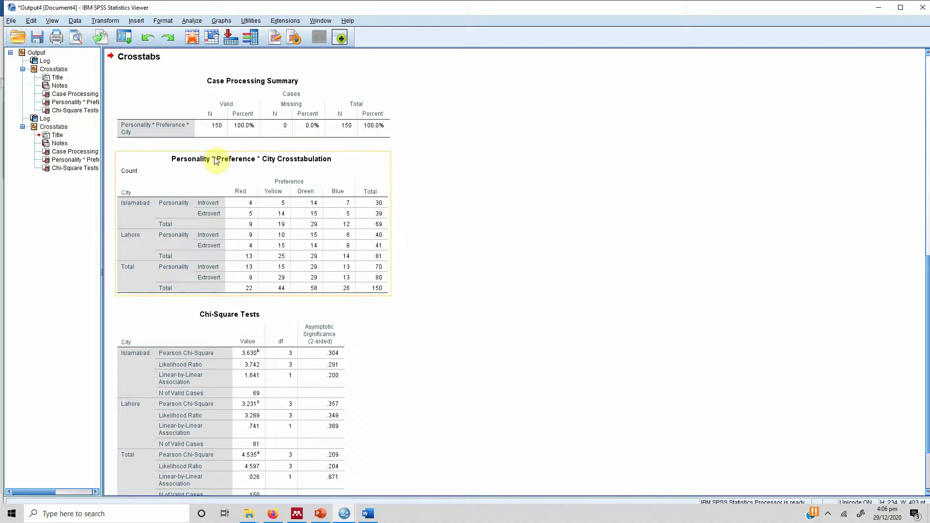
{"action": "left_click", "coordinate": [436, 185]}
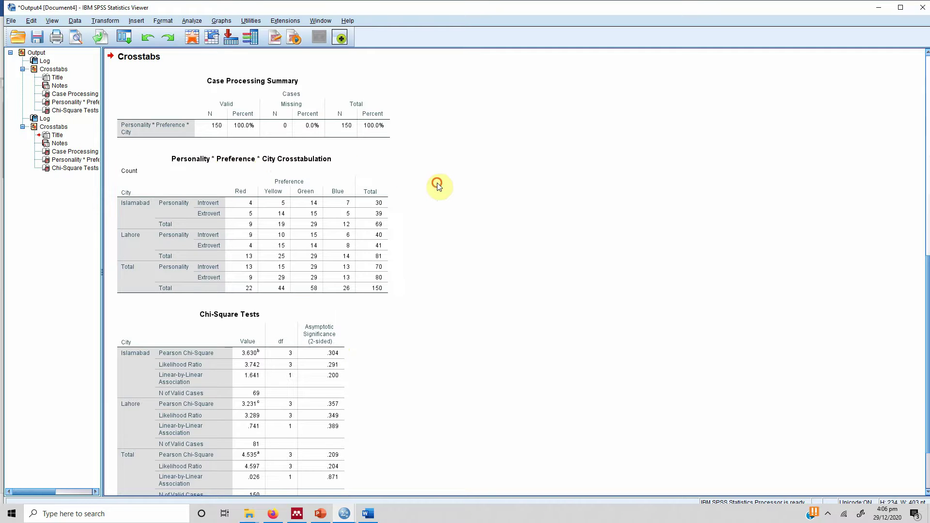
{"action": "left_click", "coordinate": [191, 20]}
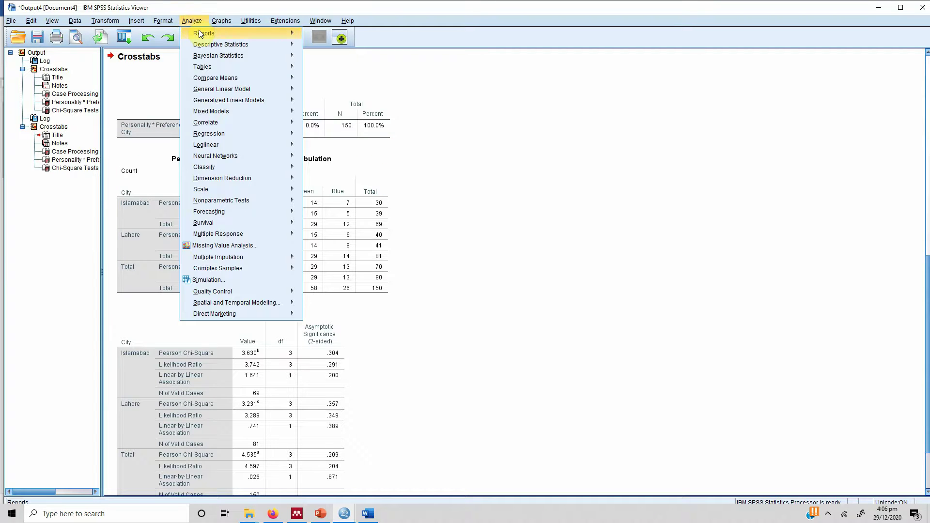
Rerun the City-layered chi-square crosstab with row and column percentages added to each cell.
{"action": "mouse_move", "coordinate": [211, 45]}
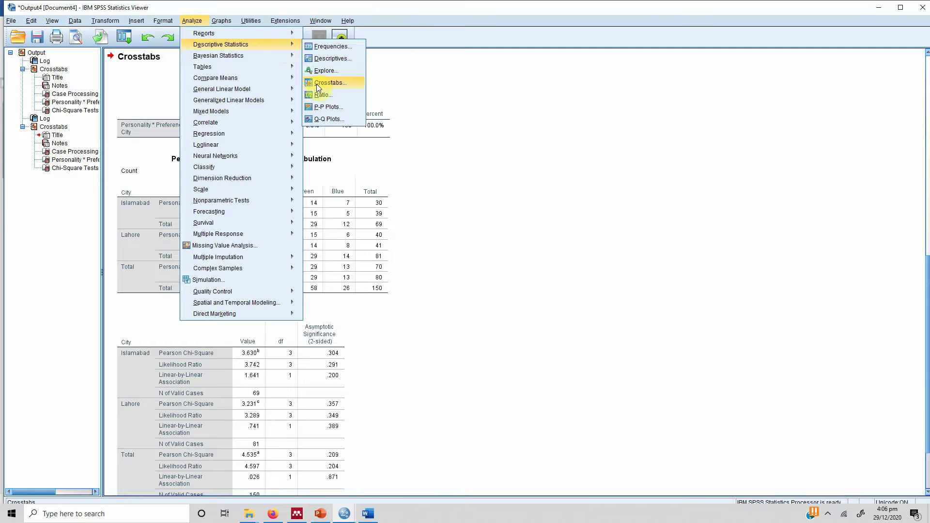
{"action": "left_click", "coordinate": [319, 83]}
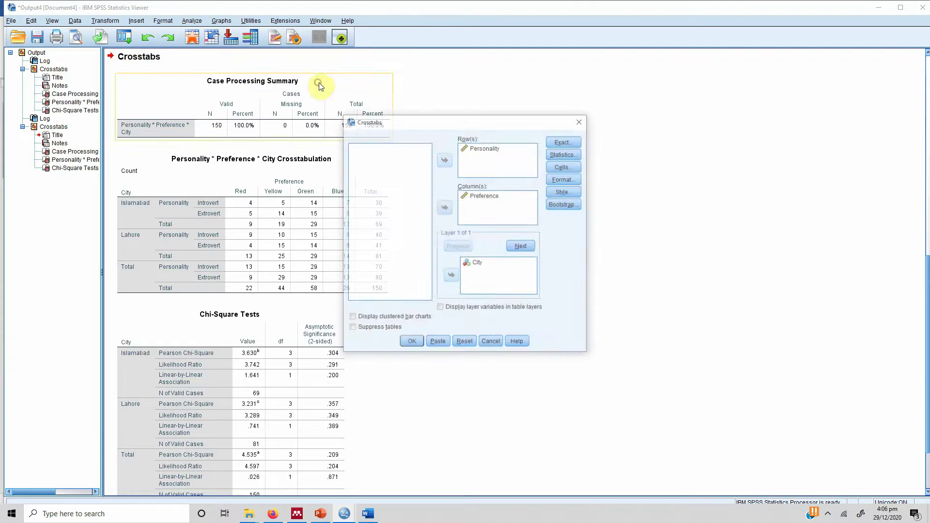
{"action": "left_click", "coordinate": [559, 156]}
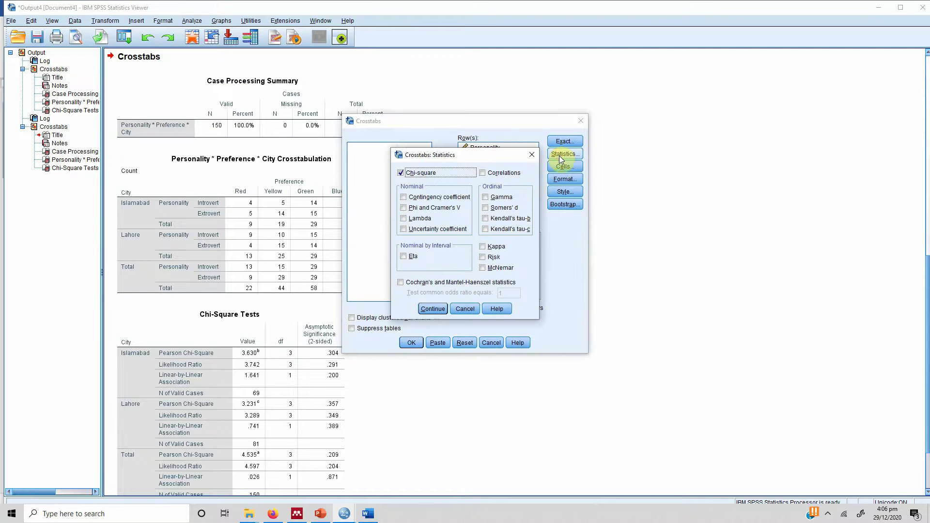
{"action": "left_click", "coordinate": [465, 309]}
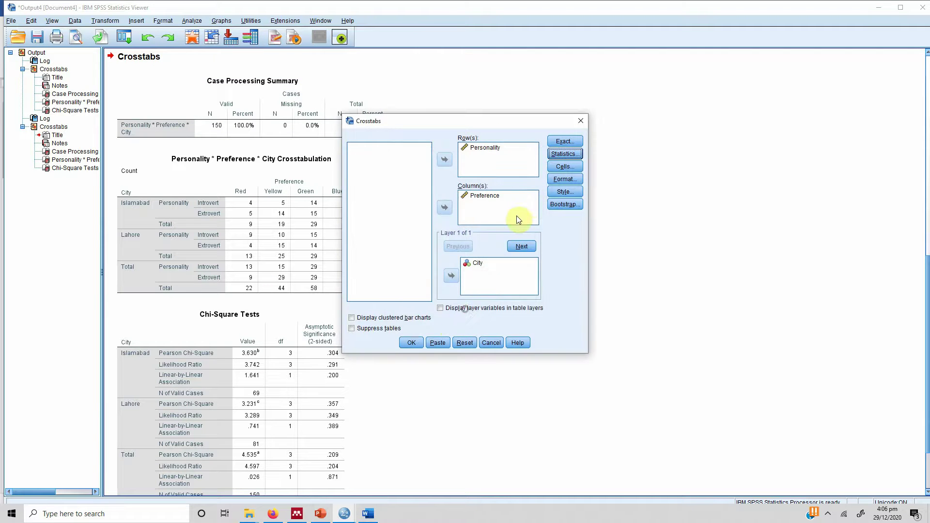
{"action": "left_click", "coordinate": [560, 167]}
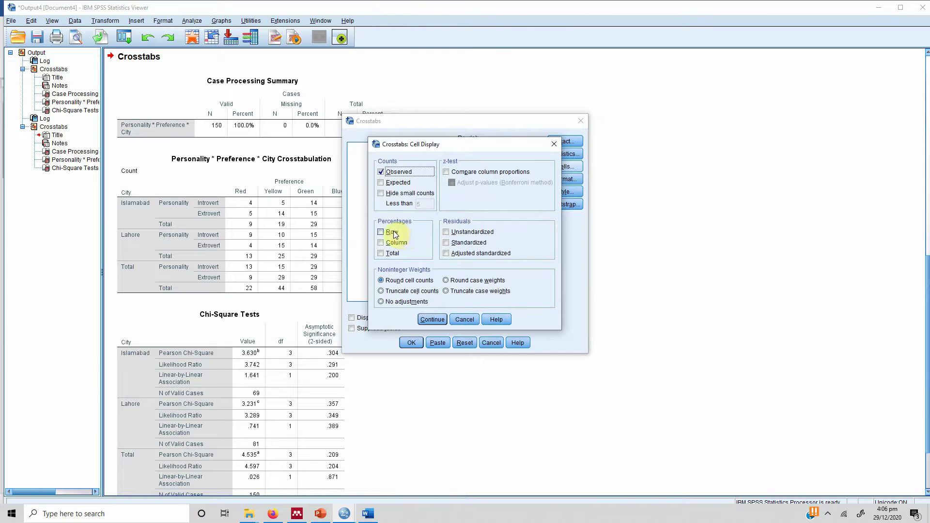
{"action": "left_click", "coordinate": [394, 232]}
{"action": "left_click", "coordinate": [390, 243]}
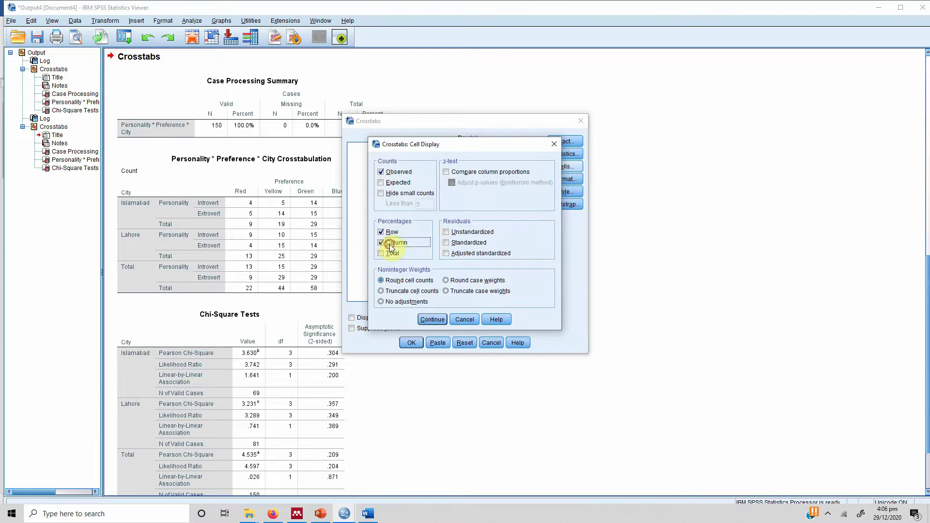
{"action": "left_click", "coordinate": [427, 319]}
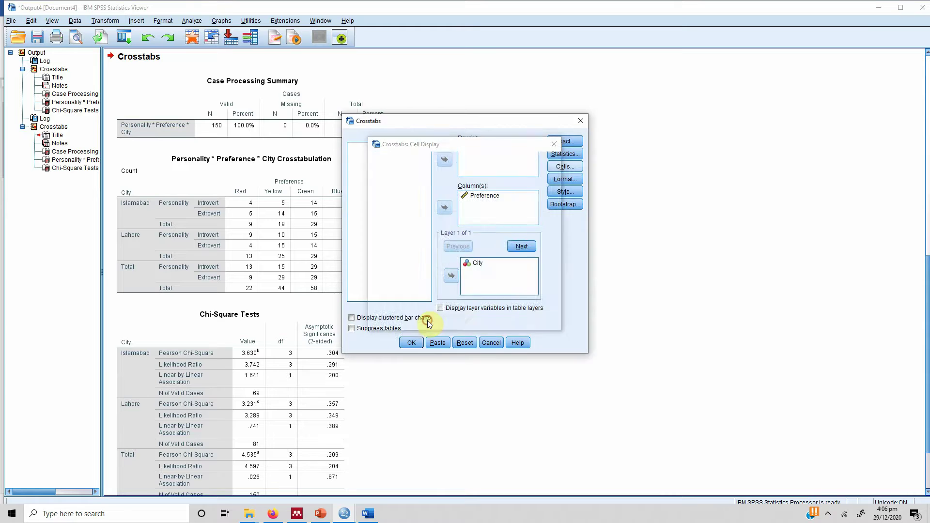
{"action": "left_click", "coordinate": [417, 342]}
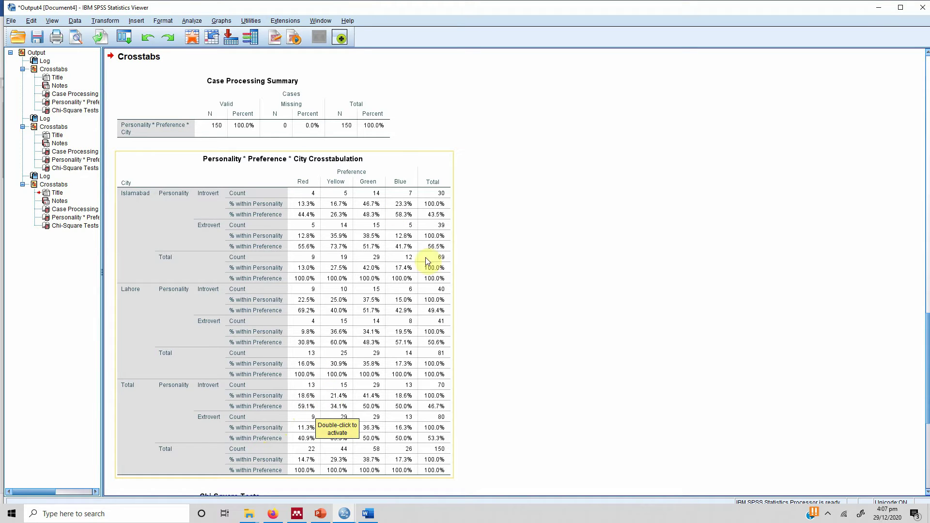
{"action": "left_click", "coordinate": [553, 278]}
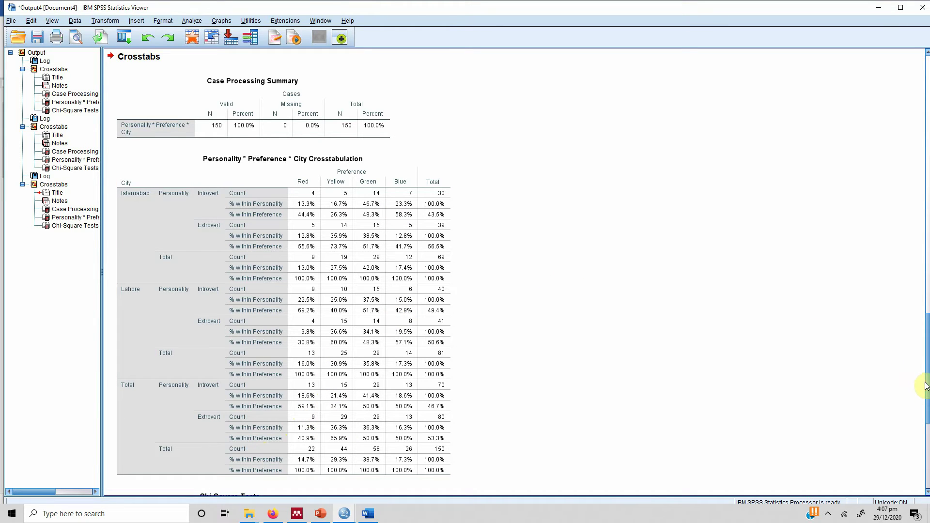
{"action": "left_click_drag", "start_coordinate": [927, 385], "coordinate": [926, 265]}
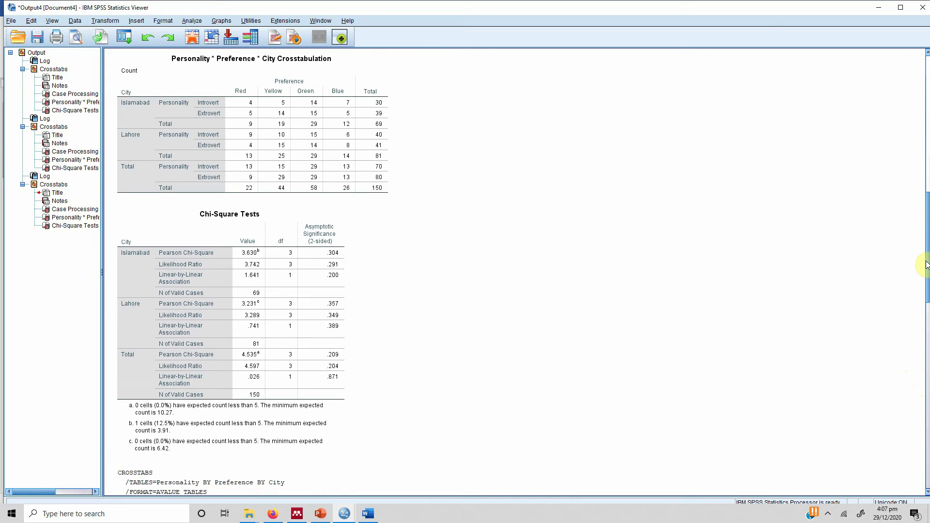